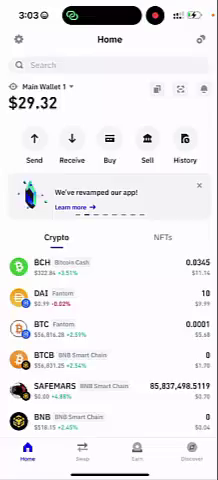
{"action": "scroll", "coordinate": [109, 300], "scroll_direction": "down", "scroll_amount": 10}
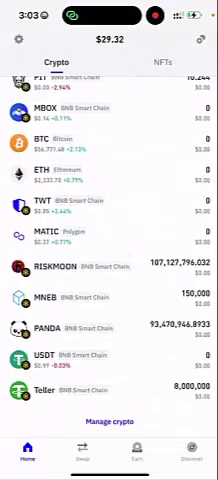
- Review the Teller token's transfer history, then return to the token list
{"action": "left_click", "coordinate": [60, 389]}
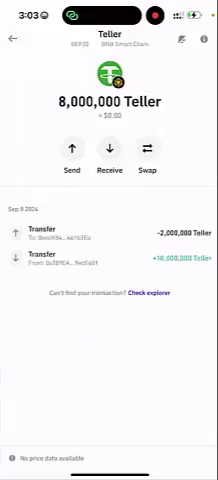
{"action": "left_click", "coordinate": [13, 38]}
{"action": "scroll", "coordinate": [109, 250], "scroll_direction": "up", "scroll_amount": 10}
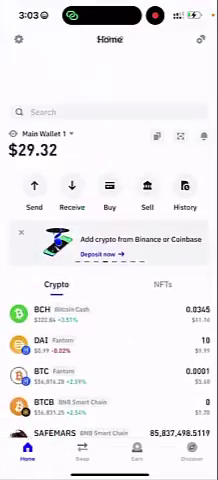
{"action": "scroll", "coordinate": [109, 250], "scroll_direction": "up", "scroll_amount": 3}
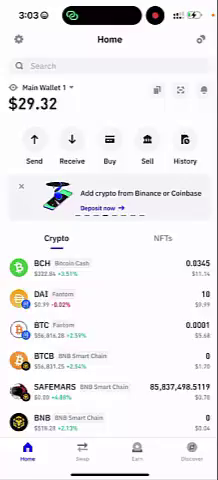
{"action": "scroll", "coordinate": [109, 250], "scroll_direction": "down", "scroll_amount": 10}
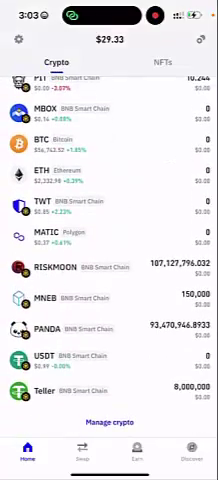
{"action": "left_click", "coordinate": [109, 389]}
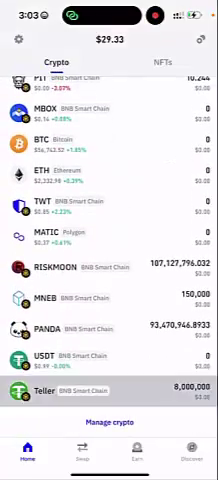
{"action": "left_click", "coordinate": [13, 38]}
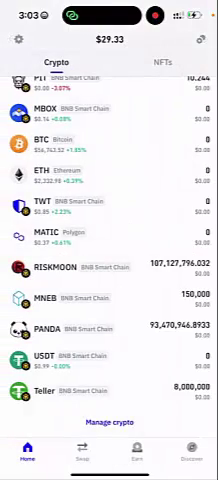
{"action": "left_click", "coordinate": [109, 389]}
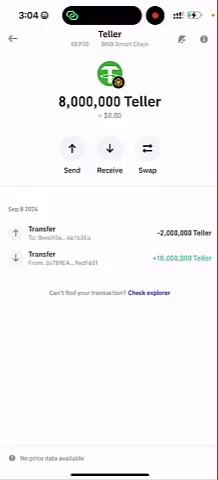
{"action": "left_click", "coordinate": [12, 38]}
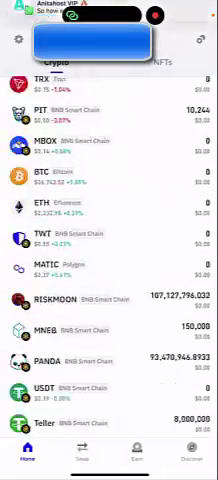
{"action": "scroll", "coordinate": [109, 260], "scroll_direction": "up", "scroll_amount": 10}
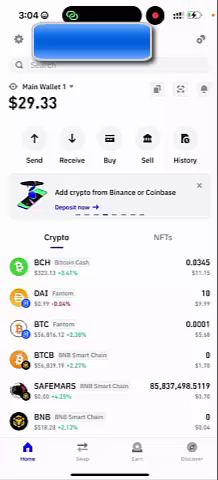
- Switch to Main Wallet and search its tokens to open the Teller page
{"action": "left_click", "coordinate": [18, 38]}
{"action": "left_click", "coordinate": [60, 88]}
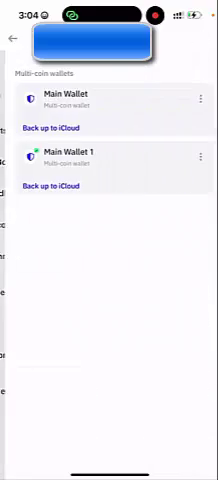
{"action": "left_click", "coordinate": [60, 95]}
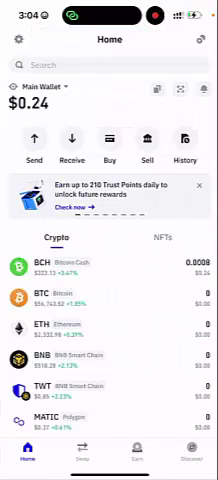
{"action": "scroll", "coordinate": [109, 300], "scroll_direction": "down", "scroll_amount": 3}
{"action": "scroll", "coordinate": [109, 300], "scroll_direction": "up", "scroll_amount": 3}
{"action": "scroll", "coordinate": [109, 300], "scroll_direction": "down", "scroll_amount": 3}
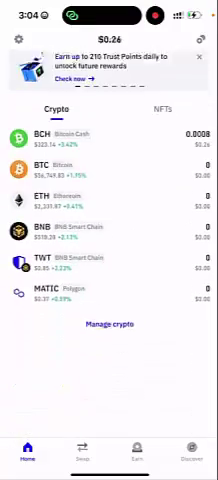
{"action": "scroll", "coordinate": [109, 300], "scroll_direction": "down", "scroll_amount": 2}
{"action": "left_click", "coordinate": [110, 277]}
{"action": "left_click", "coordinate": [64, 59]}
{"action": "type", "text": "t"}
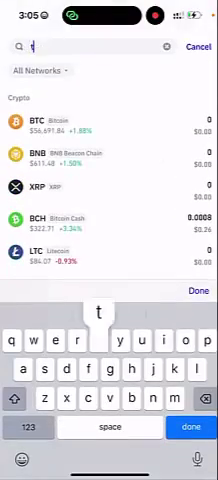
{"action": "type", "text": "eller"}
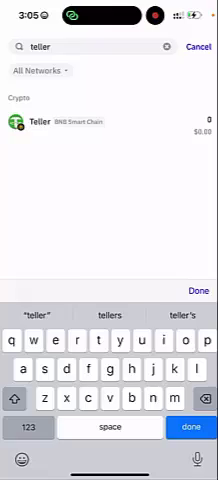
{"action": "left_click", "coordinate": [60, 122]}
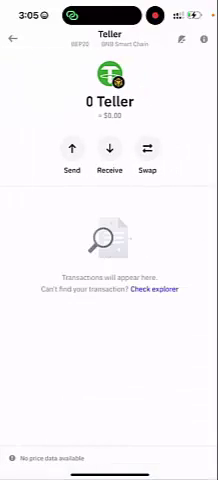
- Copy Main Wallet's Teller receiving address and cancel the token search
{"action": "left_click", "coordinate": [109, 155]}
{"action": "left_click", "coordinate": [62, 330]}
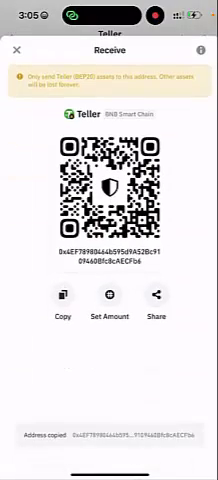
{"action": "left_click", "coordinate": [16, 78]}
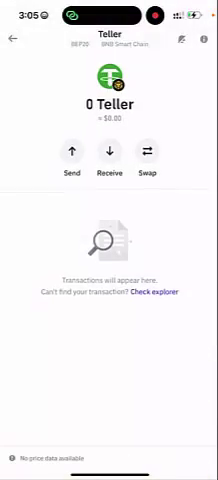
{"action": "left_click", "coordinate": [12, 38]}
{"action": "left_click", "coordinate": [165, 46]}
{"action": "left_click", "coordinate": [198, 46]}
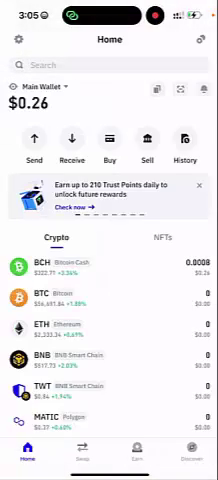
- Refresh balances, reopen the Teller page, then back out to the token list
{"action": "left_click_drag", "start_coordinate": [109, 200], "coordinate": [109, 330]}
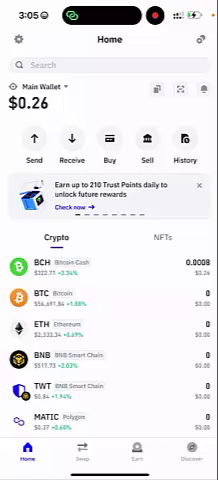
{"action": "left_click", "coordinate": [109, 64]}
{"action": "type", "text": "te"}
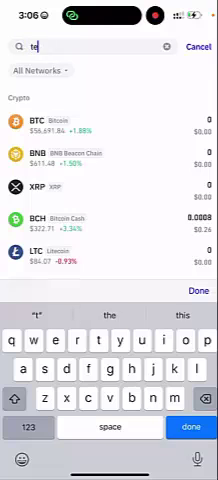
{"action": "type", "text": "ll"}
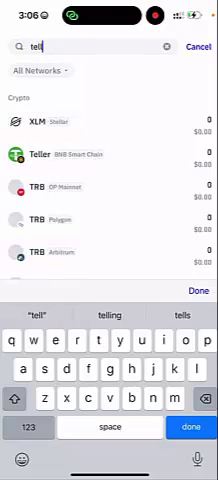
{"action": "left_click", "coordinate": [50, 155]}
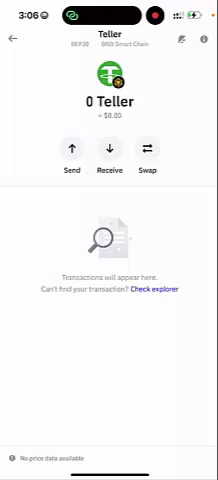
{"action": "left_click", "coordinate": [110, 150]}
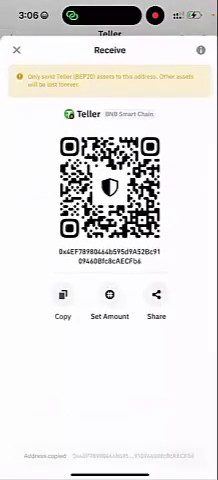
{"action": "left_click", "coordinate": [16, 59]}
{"action": "left_click", "coordinate": [13, 38]}
- Switch from Main Wallet to Main Wallet 1 in wallet settings
{"action": "left_click", "coordinate": [199, 46]}
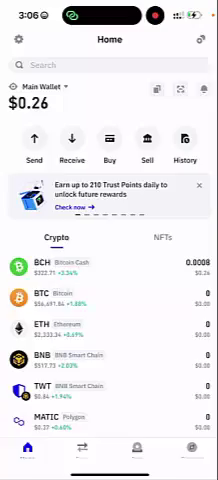
{"action": "left_click", "coordinate": [17, 39]}
{"action": "left_click", "coordinate": [60, 88]}
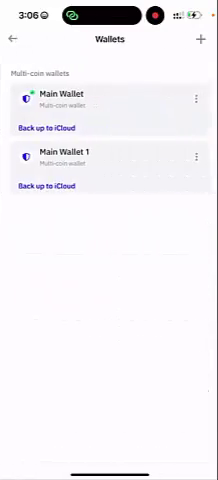
{"action": "left_click", "coordinate": [65, 152]}
{"action": "scroll", "coordinate": [109, 300], "scroll_direction": "down", "scroll_amount": 10}
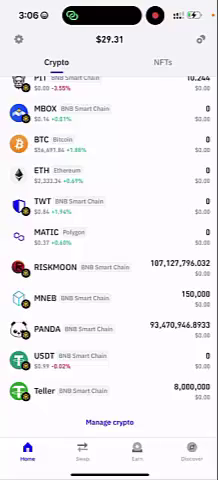
- Open Main Wallet 1's Teller page and glance at its receiving address
{"action": "left_click", "coordinate": [109, 422]}
{"action": "left_click", "coordinate": [13, 38]}
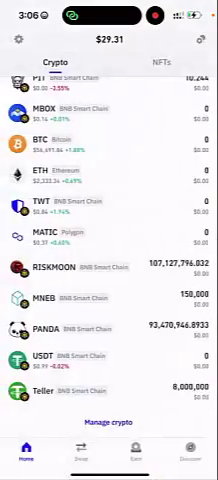
{"action": "left_click", "coordinate": [60, 390]}
{"action": "left_click", "coordinate": [110, 148]}
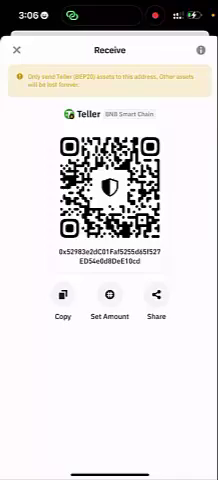
{"action": "left_click", "coordinate": [16, 49]}
- Send 100 Teller to Main Wallet's pasted address and confirm the transfer
{"action": "left_click", "coordinate": [72, 150]}
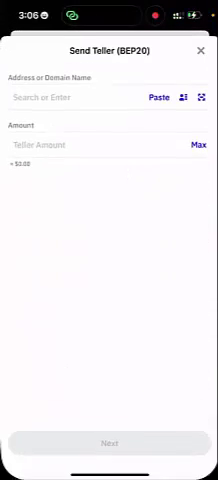
{"action": "left_click", "coordinate": [29, 444]}
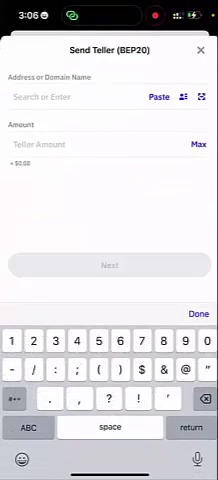
{"action": "type", "text": "100"}
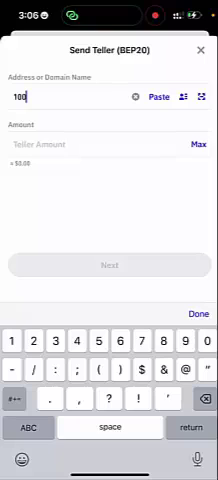
{"action": "key", "text": "BackSpace"}
{"action": "key", "text": "BackSpace"}
{"action": "key", "text": "BackSpace"}
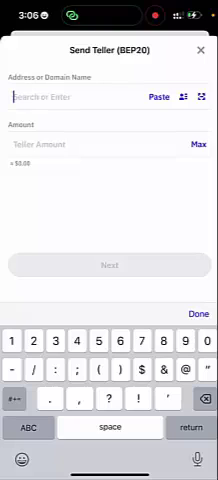
{"action": "left_click", "coordinate": [40, 97]}
{"action": "left_click", "coordinate": [26, 74]}
{"action": "left_click", "coordinate": [40, 144]}
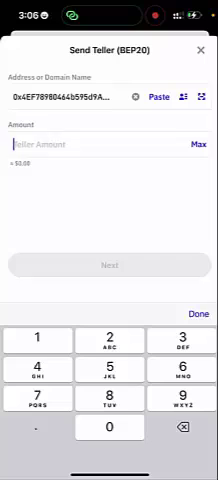
{"action": "type", "text": ".100"}
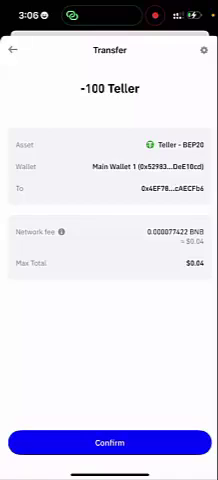
{"action": "left_click", "coordinate": [109, 442]}
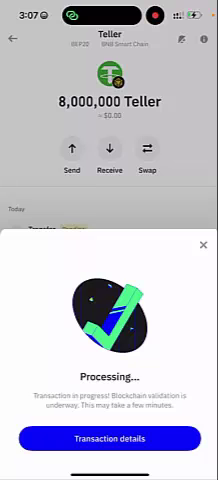
- Dismiss the processing notice and view the -100 Teller transfer's Completed details
{"action": "left_click", "coordinate": [203, 245]}
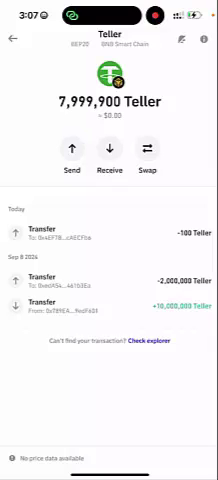
{"action": "left_click", "coordinate": [108, 233]}
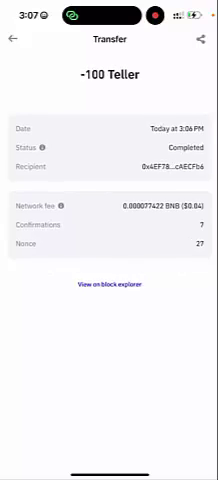
{"action": "left_click", "coordinate": [13, 38]}
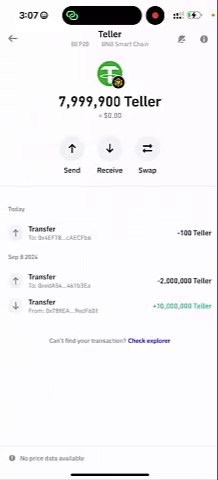
- Exit and reopen Trust Wallet, then switch back to Main Wallet
{"action": "left_click_drag", "start_coordinate": [109, 474], "coordinate": [109, 300]}
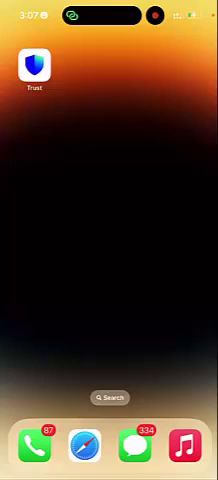
{"action": "left_click", "coordinate": [34, 65]}
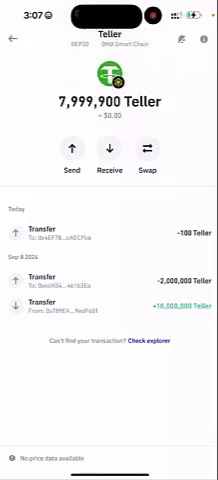
{"action": "left_click", "coordinate": [13, 38]}
{"action": "scroll", "coordinate": [109, 300], "scroll_direction": "up", "scroll_amount": 10}
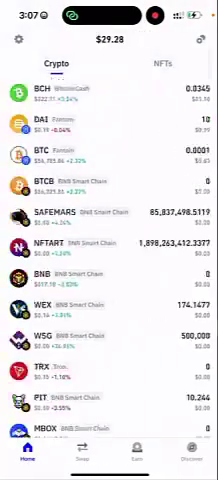
{"action": "left_click", "coordinate": [18, 39]}
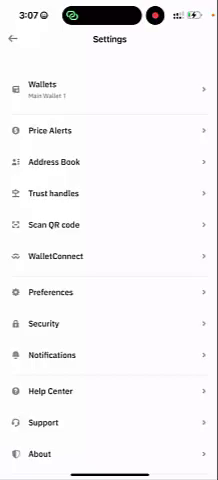
{"action": "left_click", "coordinate": [100, 90]}
{"action": "left_click", "coordinate": [60, 95]}
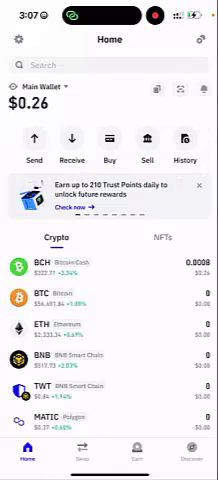
- Refresh balances, open Teller via search to see 100 received, and return home
{"action": "left_click_drag", "start_coordinate": [109, 200], "coordinate": [109, 290]}
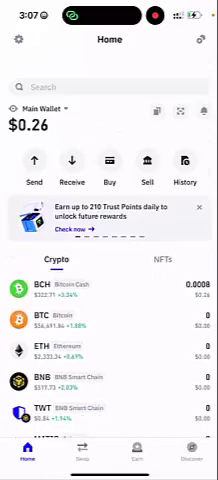
{"action": "left_click", "coordinate": [109, 65]}
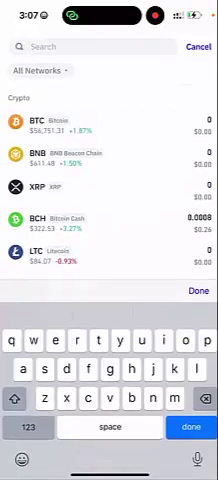
{"action": "left_click", "coordinate": [199, 47]}
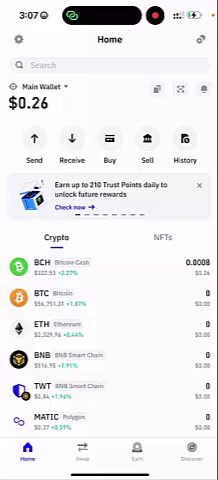
{"action": "left_click", "coordinate": [109, 65]}
{"action": "type", "text": "te"}
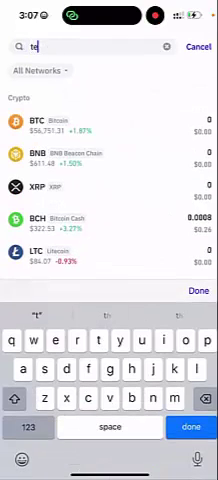
{"action": "type", "text": "ll"}
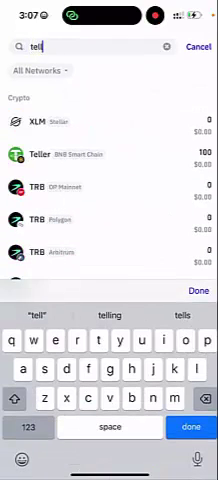
{"action": "left_click", "coordinate": [60, 156]}
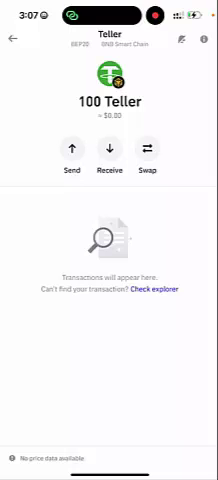
{"action": "left_click", "coordinate": [12, 38]}
{"action": "left_click", "coordinate": [199, 47]}
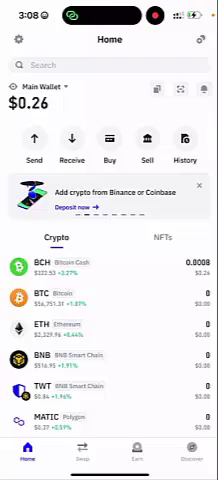
- Switch to Main Wallet 1 from the wallet list
{"action": "left_click", "coordinate": [18, 39]}
{"action": "left_click", "coordinate": [60, 90]}
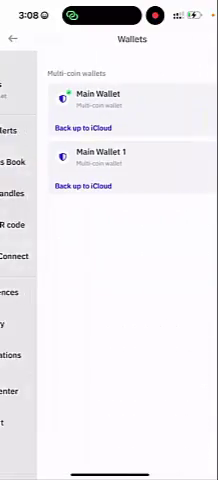
{"action": "left_click", "coordinate": [64, 151]}
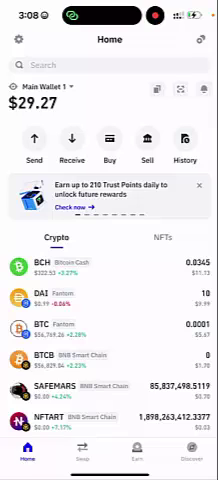
- View the 10 DAI and 0.0001 BTC (Fantom) token pages, returning home each time
{"action": "left_click", "coordinate": [100, 297]}
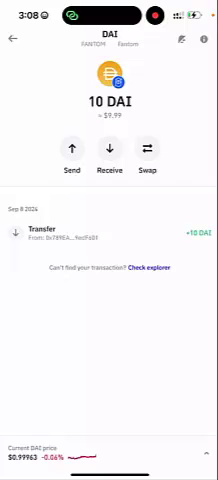
{"action": "left_click", "coordinate": [13, 38]}
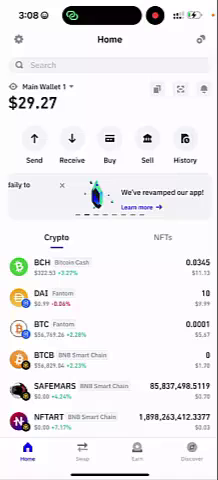
{"action": "left_click", "coordinate": [60, 358]}
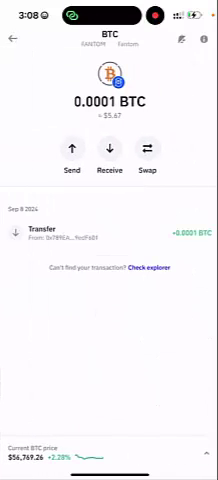
{"action": "left_click", "coordinate": [13, 38]}
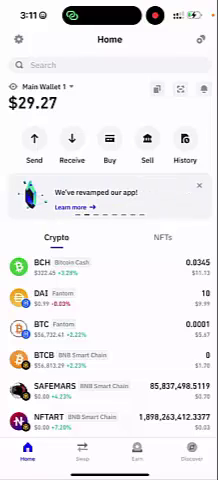
- Attempt a 2 DAI send to the pasted address, hit the insufficient-FTM warning, and back out
{"action": "left_click", "coordinate": [100, 268]}
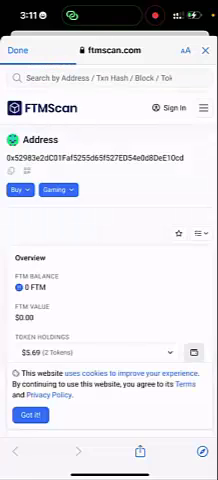
{"action": "scroll", "coordinate": [109, 250], "scroll_direction": "up", "scroll_amount": 1}
{"action": "left_click_drag", "start_coordinate": [109, 120], "coordinate": [109, 400]}
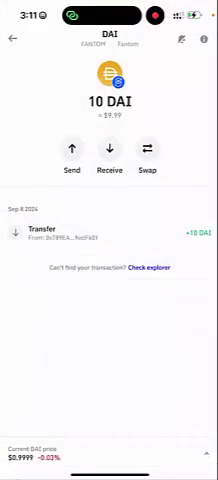
{"action": "left_click", "coordinate": [72, 150]}
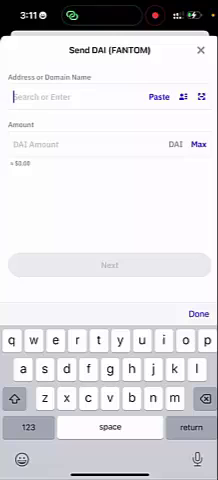
{"action": "left_click", "coordinate": [40, 97]}
{"action": "left_click", "coordinate": [26, 74]}
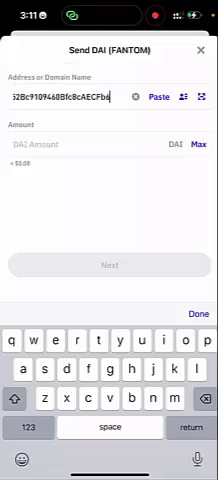
{"action": "left_click", "coordinate": [60, 144]}
{"action": "type", "text": "2"}
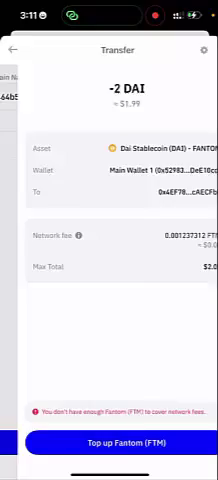
{"action": "left_click", "coordinate": [200, 49]}
- View the DAI wallet address on FTMScan, showing 0 FTM, then return home
{"action": "left_click", "coordinate": [12, 38]}
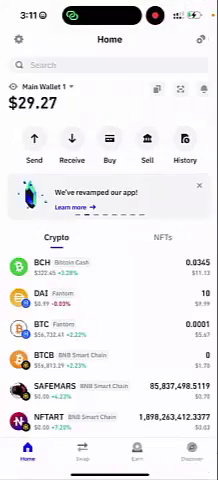
{"action": "left_click", "coordinate": [60, 274]}
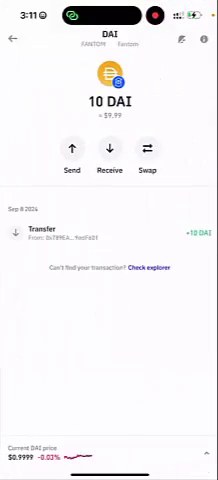
{"action": "left_click", "coordinate": [149, 268]}
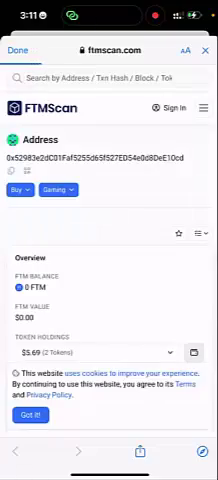
{"action": "left_click", "coordinate": [18, 50]}
{"action": "left_click", "coordinate": [12, 38]}
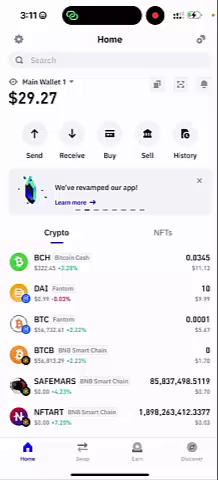
- View the Fantom BTC address on FTMScan, then refresh the BTC page
{"action": "left_click", "coordinate": [60, 330]}
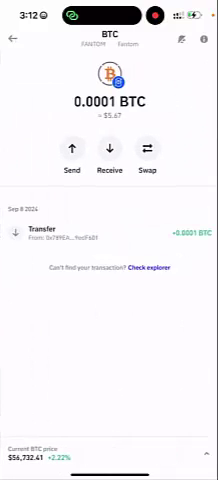
{"action": "left_click", "coordinate": [149, 268]}
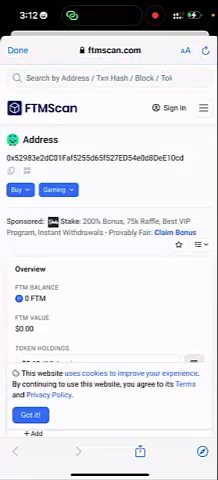
{"action": "left_click", "coordinate": [17, 50]}
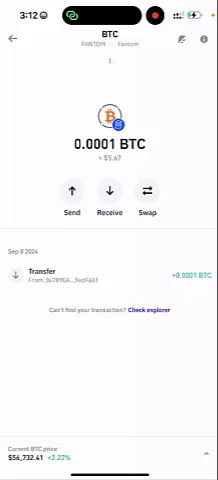
{"action": "left_click_drag", "start_coordinate": [109, 150], "coordinate": [109, 200]}
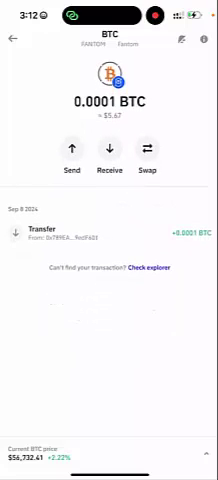